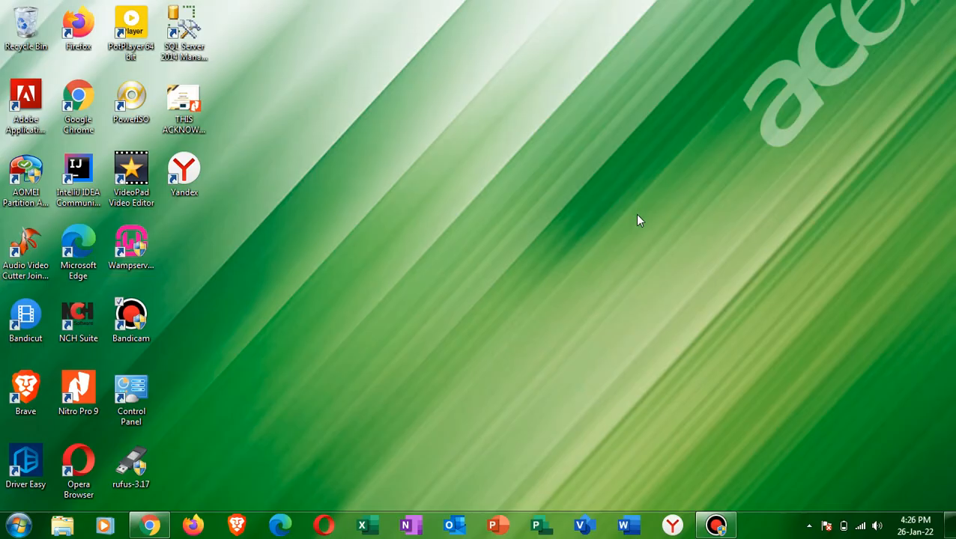
# - Switch to Word and open the full gallery of templates for new documents
pyautogui.click(623, 527)
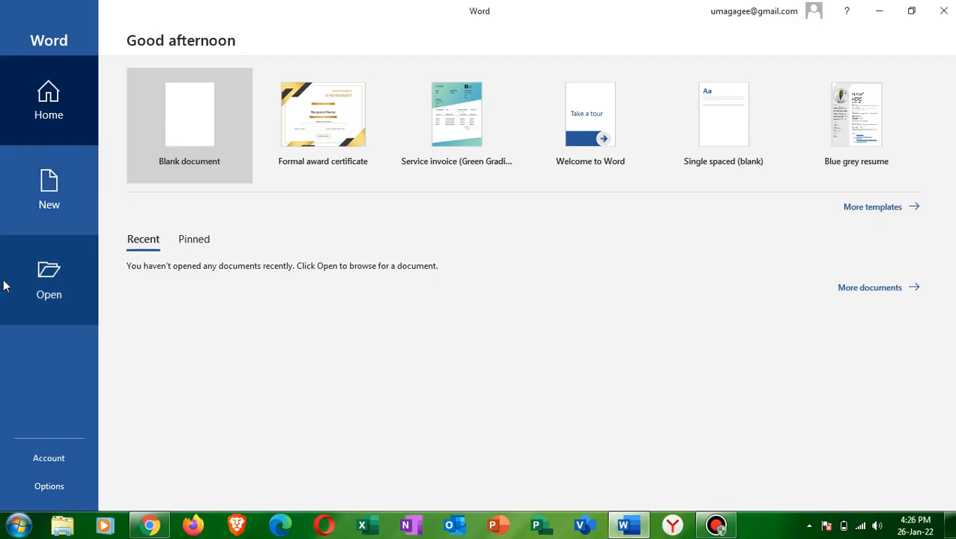
pyautogui.click(60, 107)
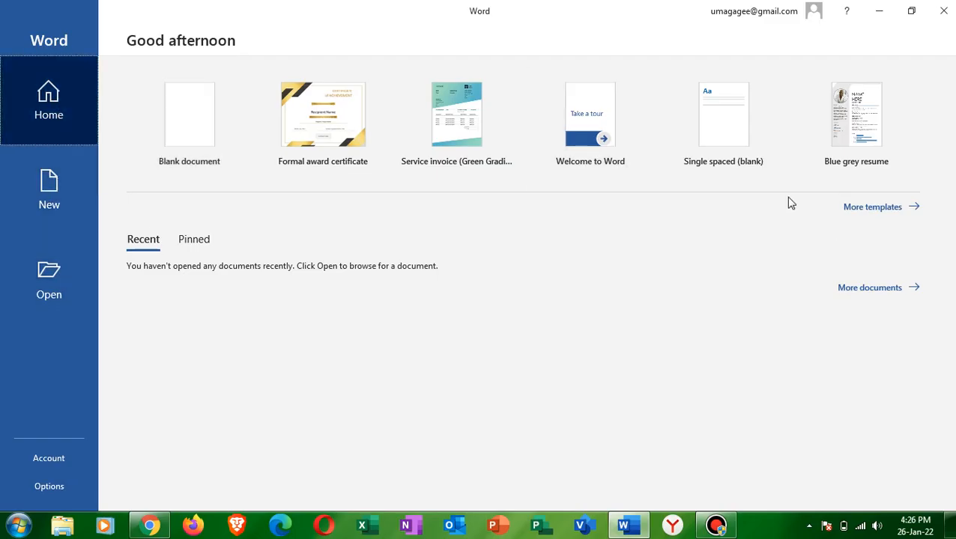
pyautogui.click(868, 207)
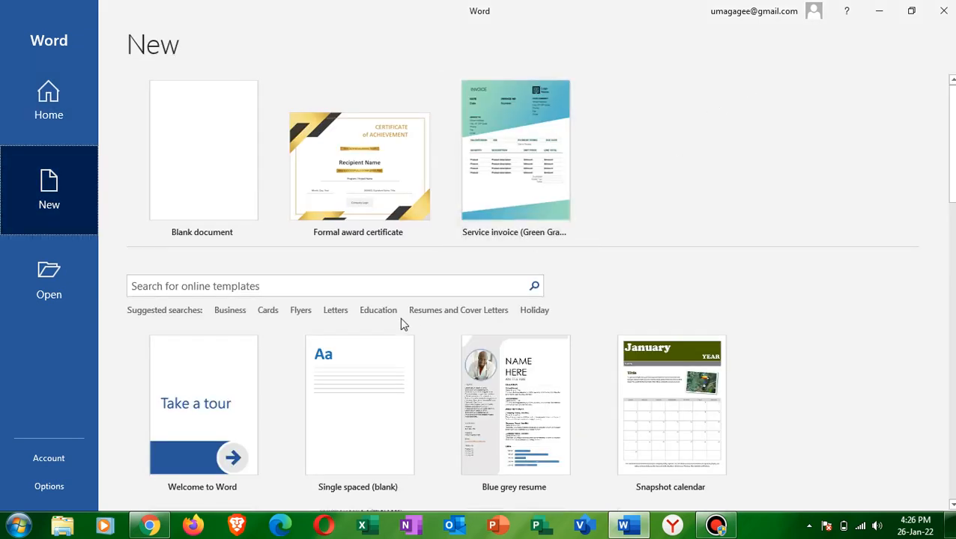
# - Search the online templates for CERTIFICATE and create a document from the Diploma certificate template
pyautogui.click(402, 289)
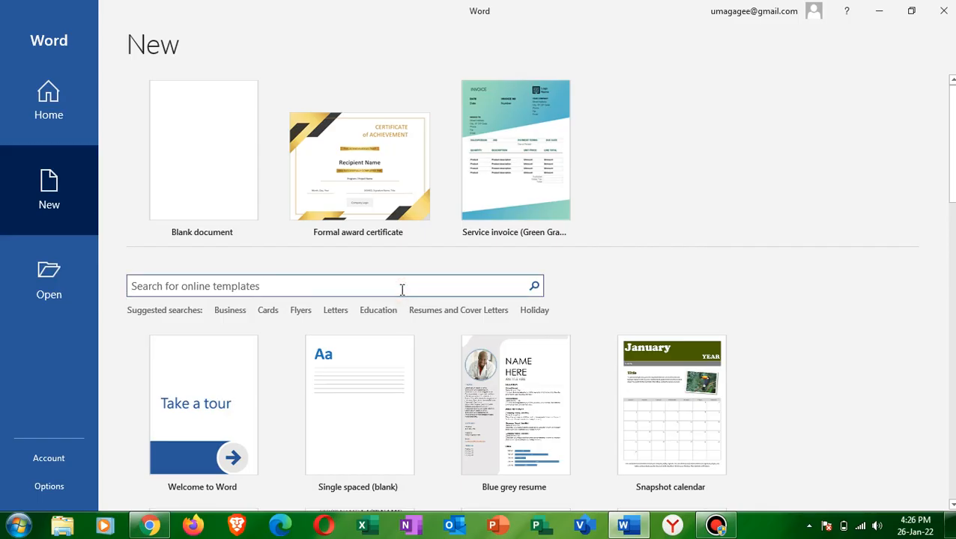
pyautogui.write('CERTIF')
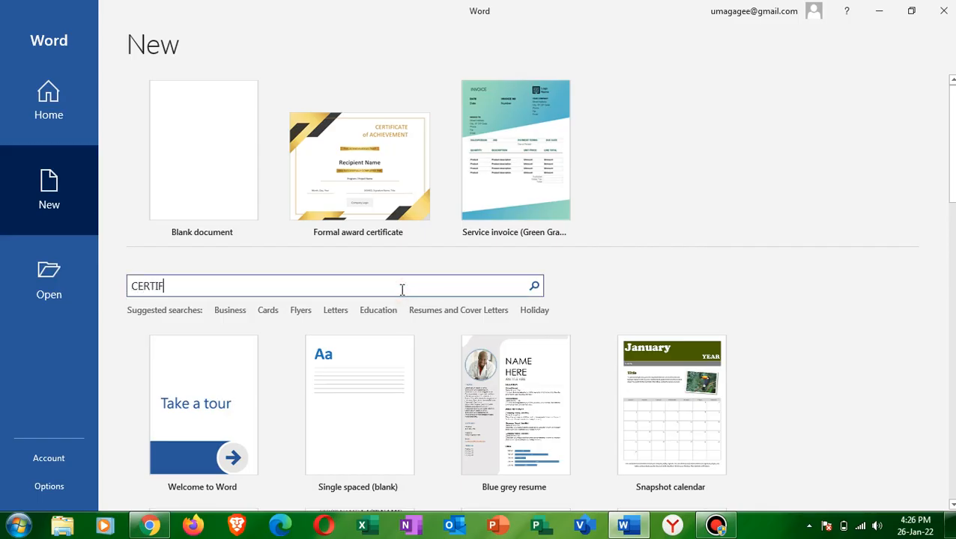
pyautogui.write('ICATE')
pyautogui.press('Return')
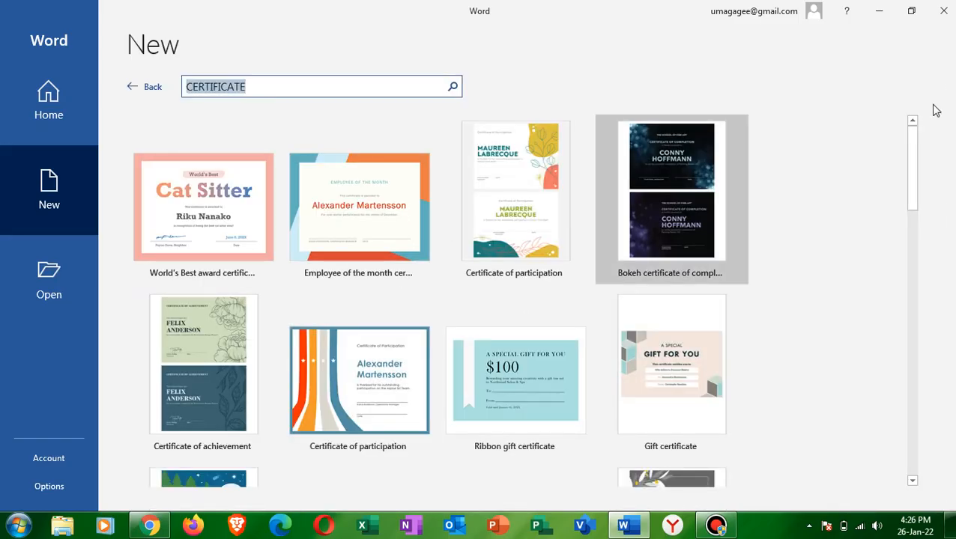
pyautogui.moveTo(917, 170); pyautogui.dragTo(918, 263)
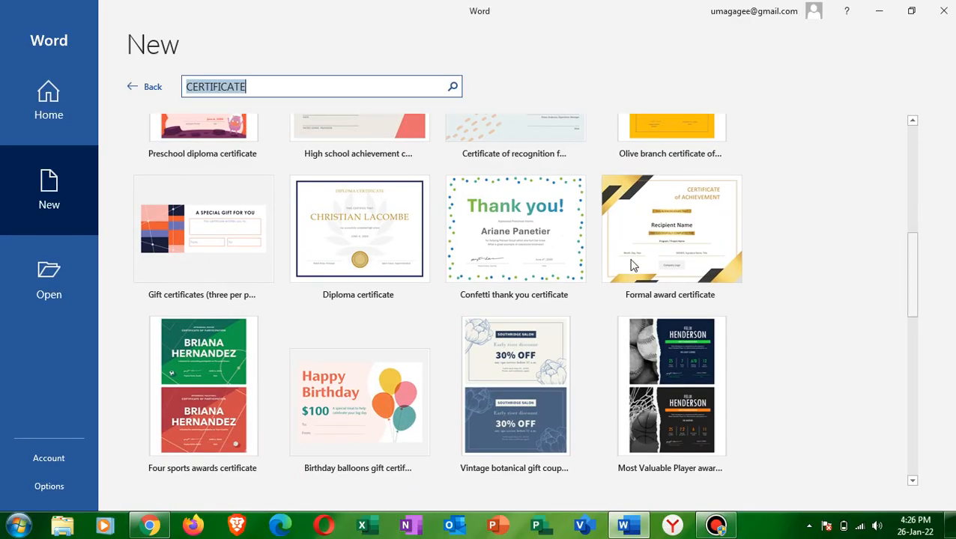
pyautogui.click(386, 245)
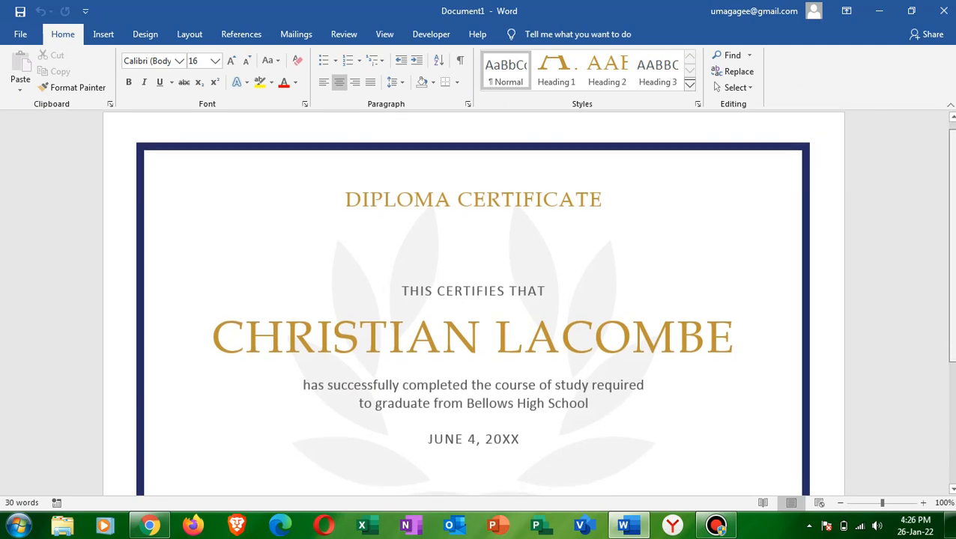
# - Replace the placeholder recipient name on the certificate with the recipient's full name
pyautogui.tripleClick(692, 321)
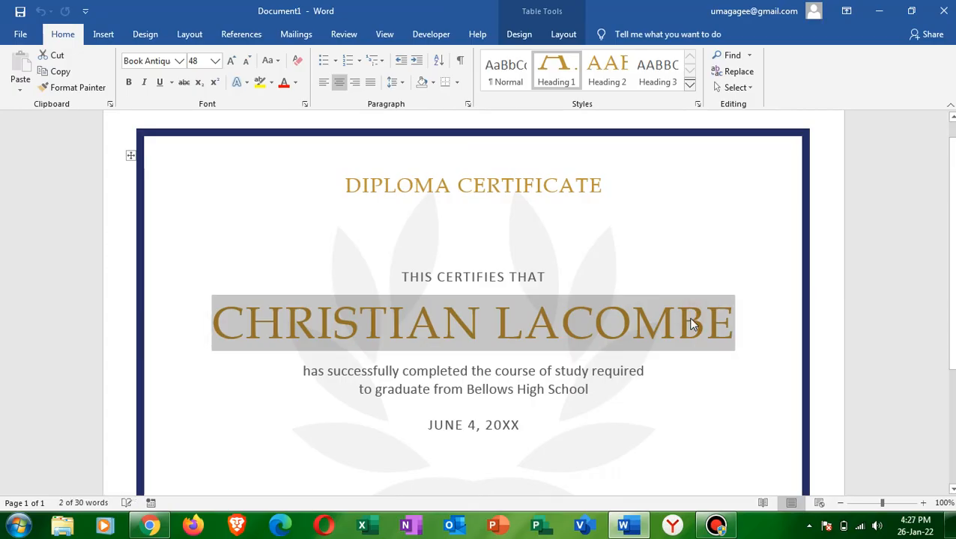
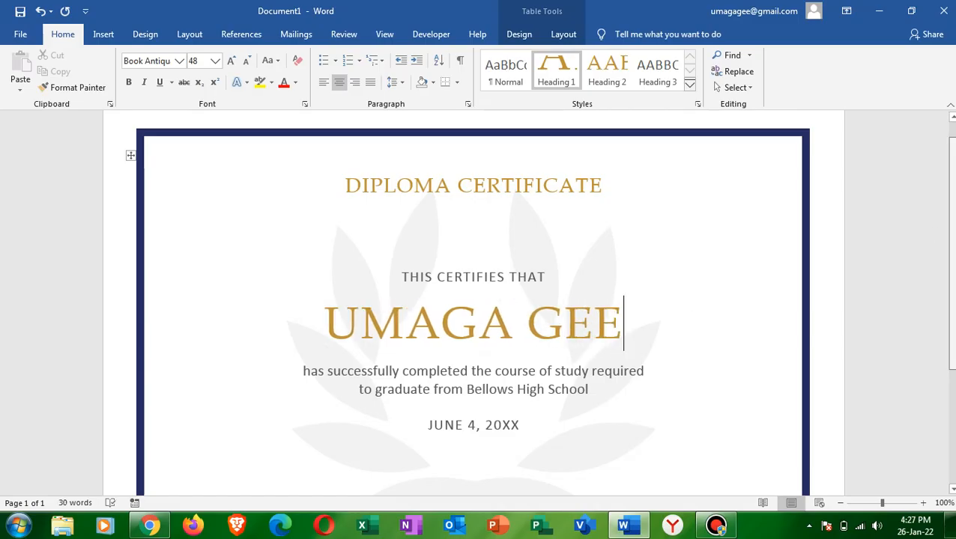
# - Replace the placeholder date below the school line with JANUARY 25TH, 2020
pyautogui.scroll(-1, 538, 305)
pyautogui.scroll(-1, 560, 332)
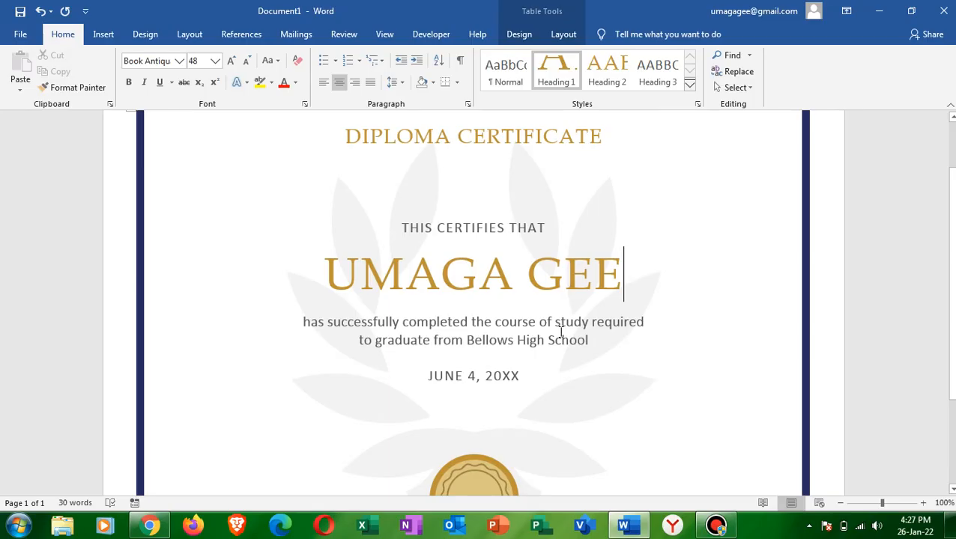
pyautogui.click(514, 377)
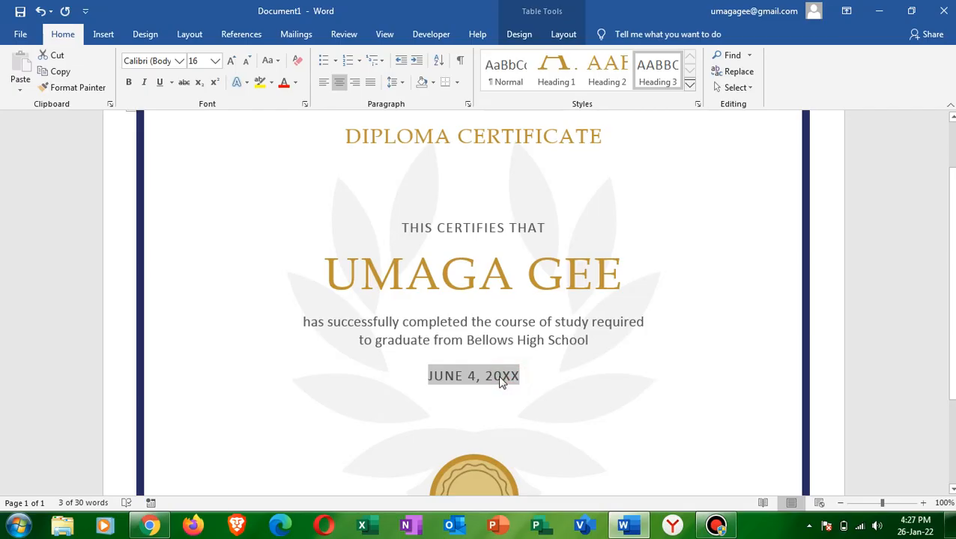
pyautogui.hotkey('ctrl', 's')
pyautogui.click(597, 359)
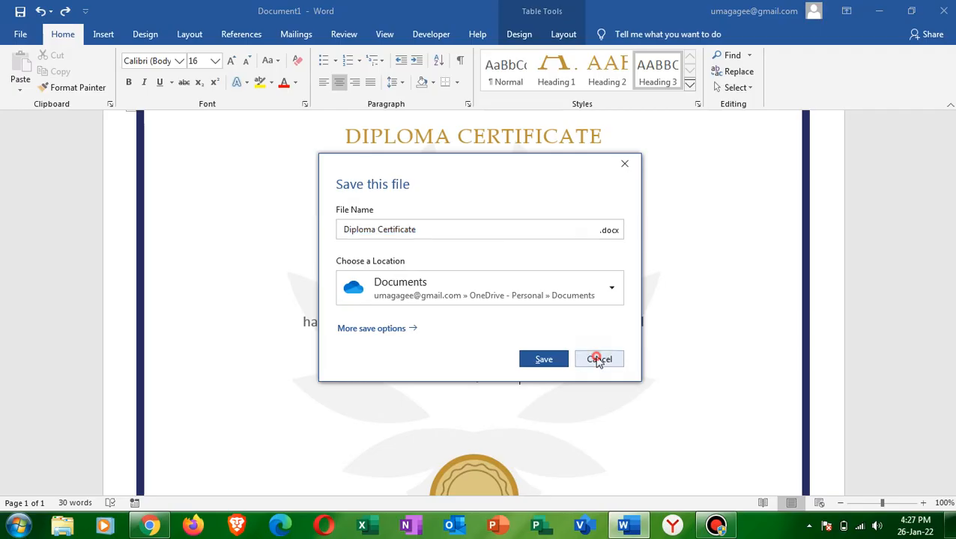
pyautogui.click(513, 372)
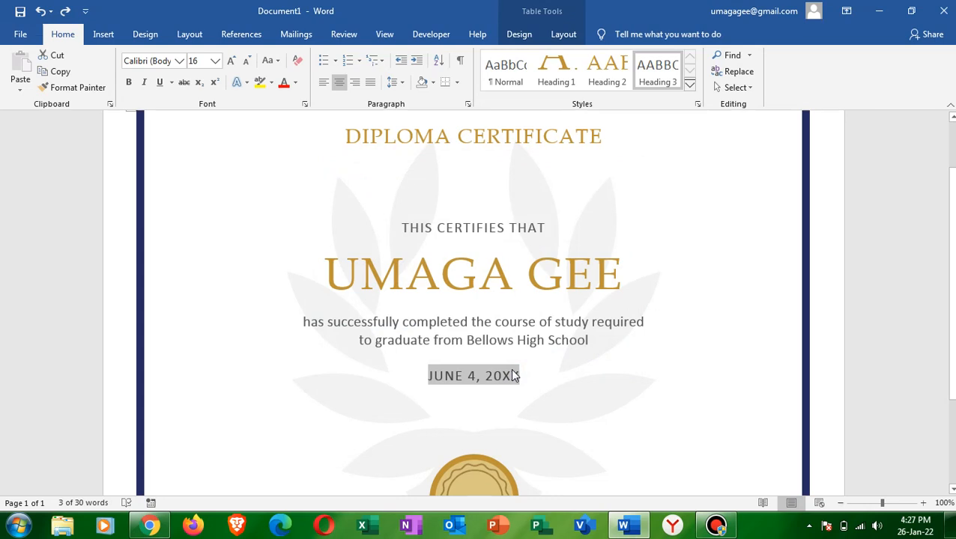
pyautogui.write('J')
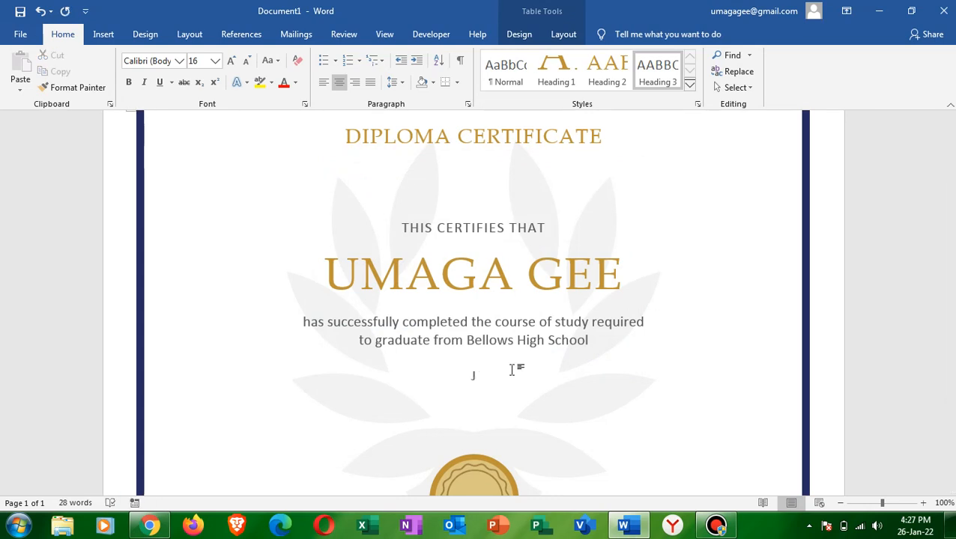
pyautogui.write('JANU')
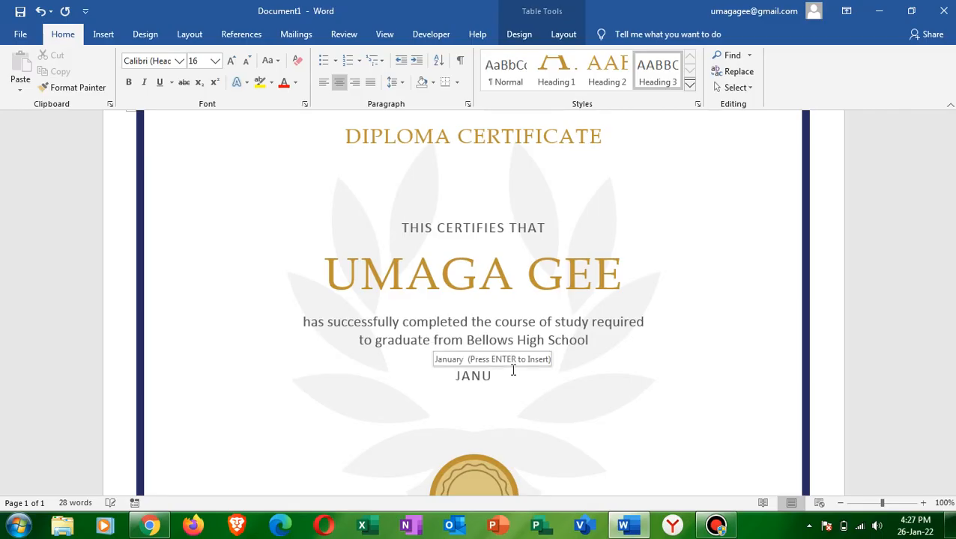
pyautogui.write('ARY ')
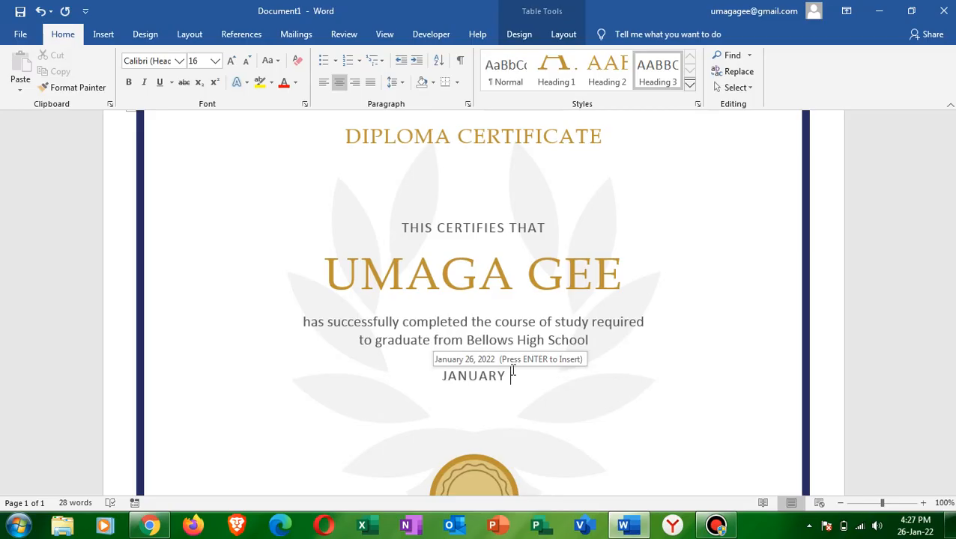
pyautogui.write('25th, ')
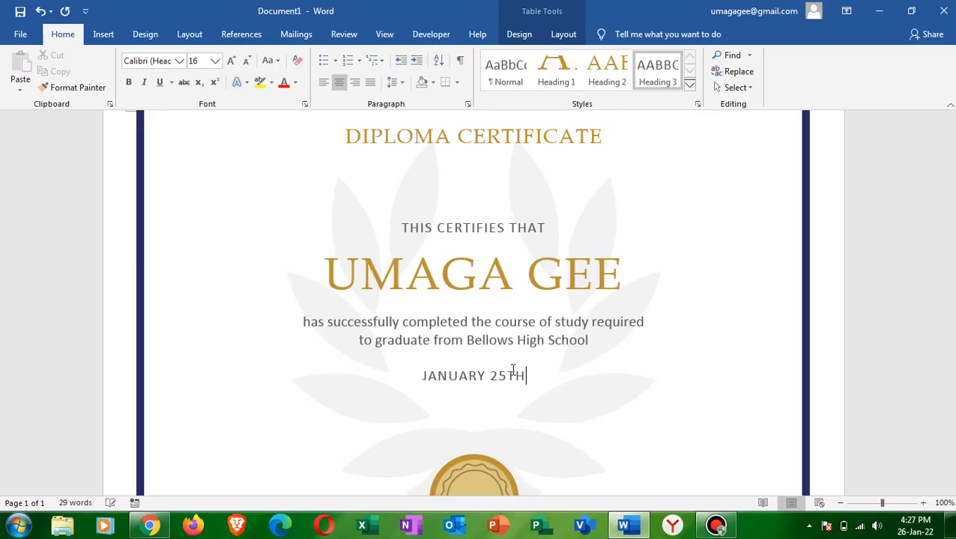
pyautogui.write('2020')
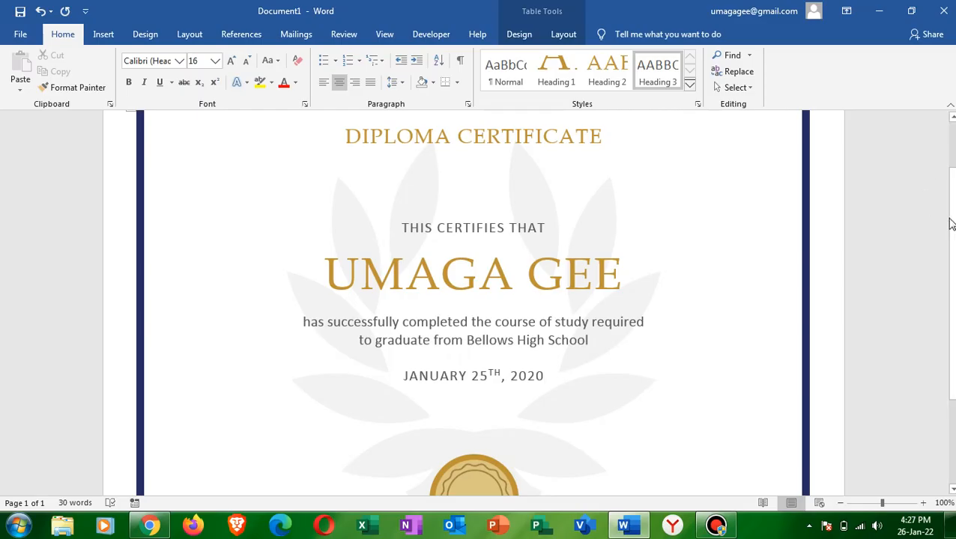
# - Save the certificate to the Desktop as a Word Document named Diploma Certificate
pyautogui.moveTo(950, 224); pyautogui.dragTo(952, 329)
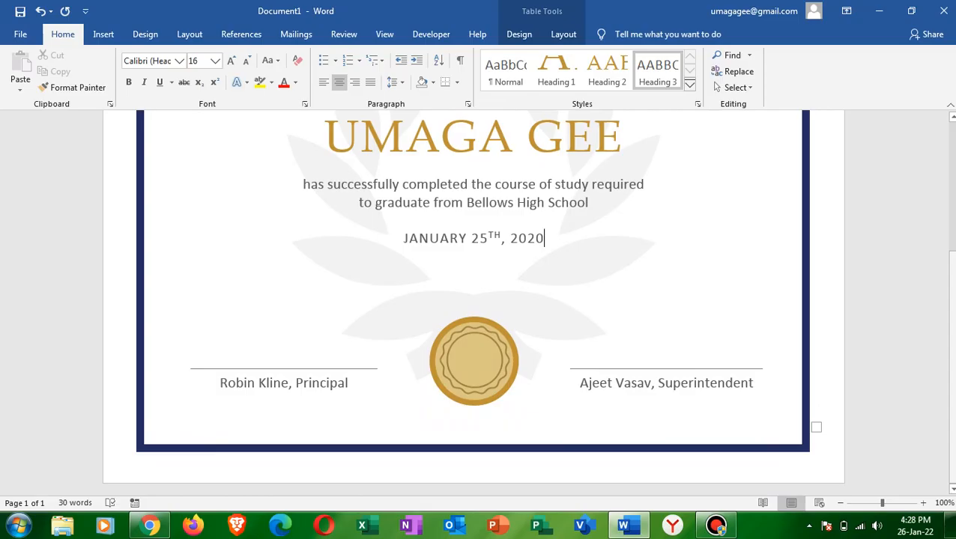
pyautogui.scroll(2, 528, 302)
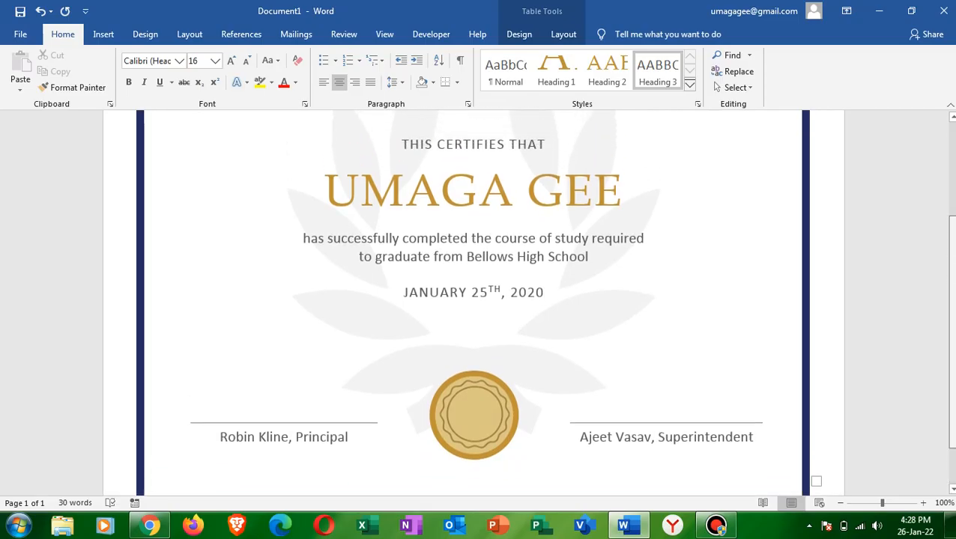
pyautogui.scroll(3, 527, 302)
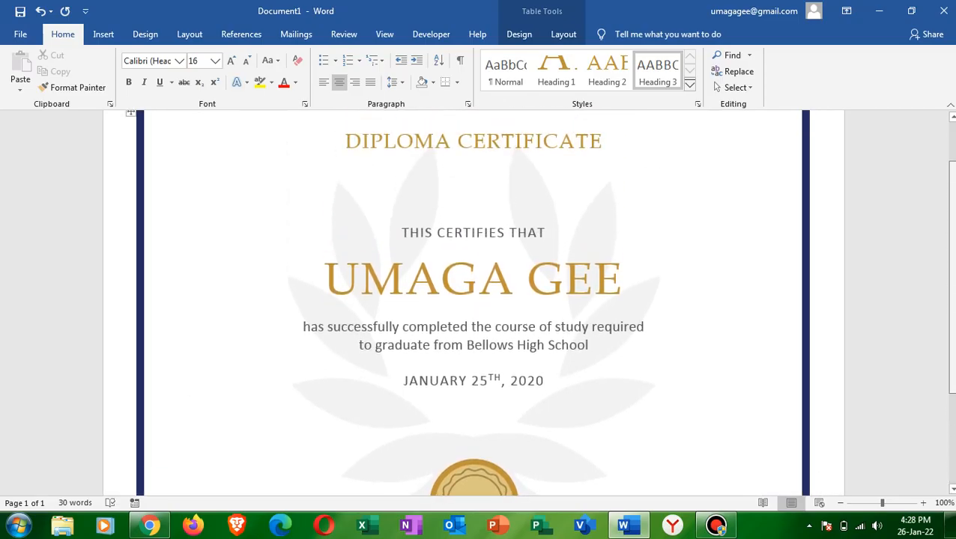
pyautogui.scroll(-3, 473, 302)
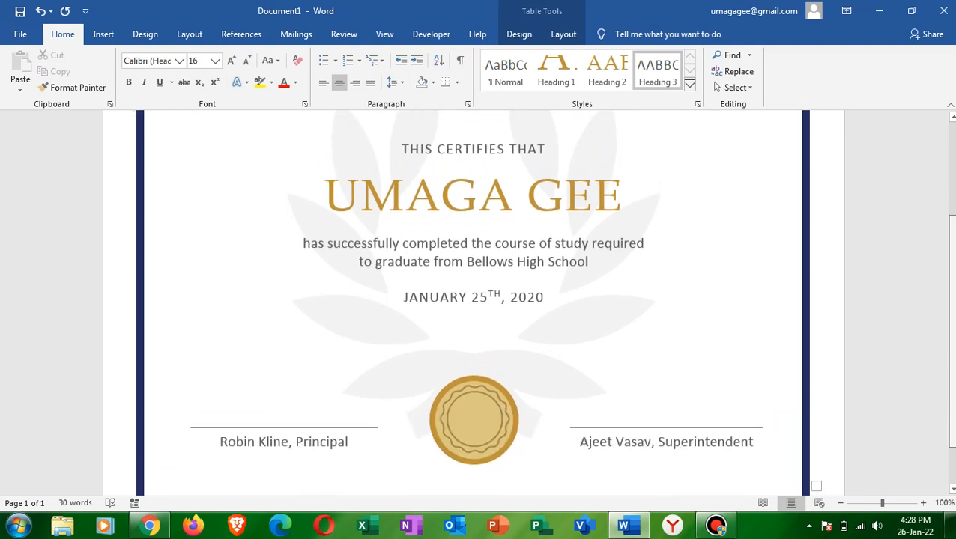
pyautogui.click(18, 34)
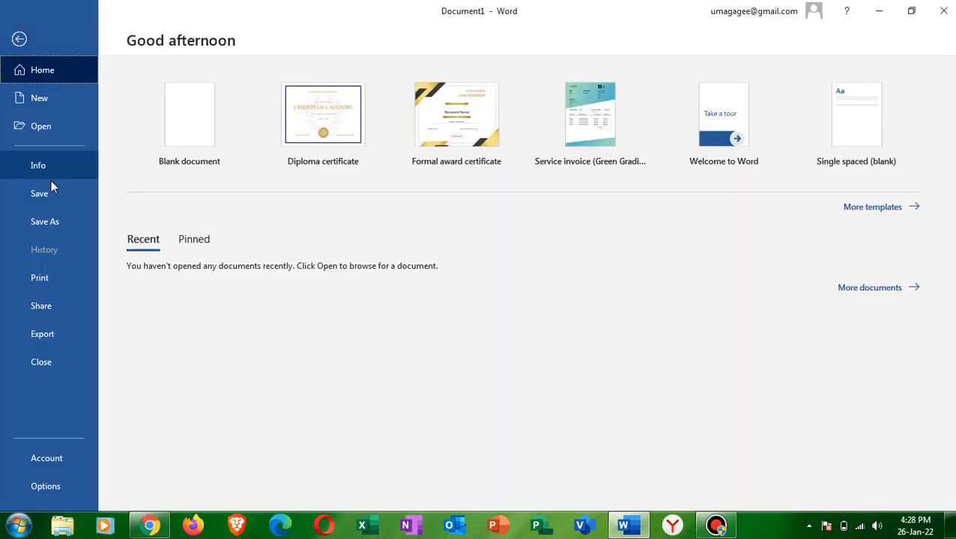
pyautogui.click(43, 199)
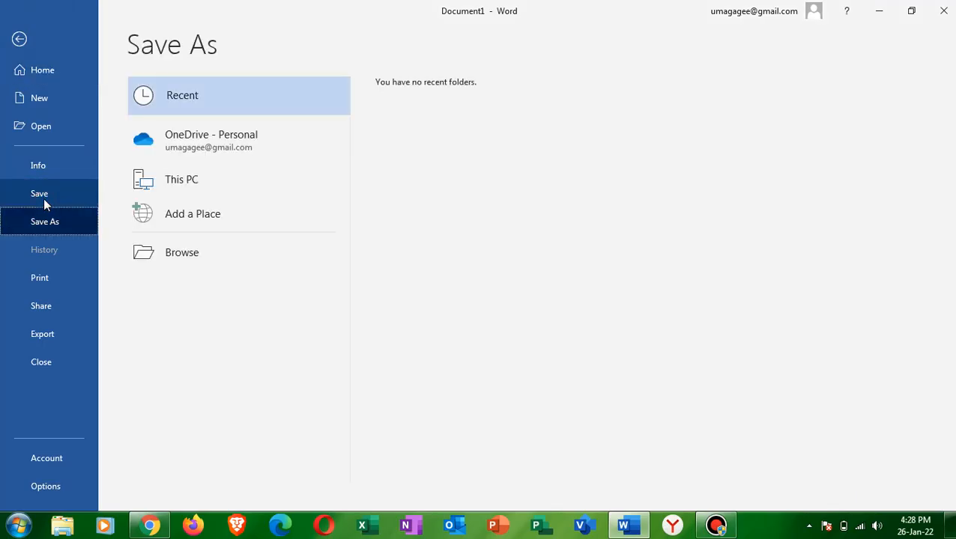
pyautogui.click(187, 250)
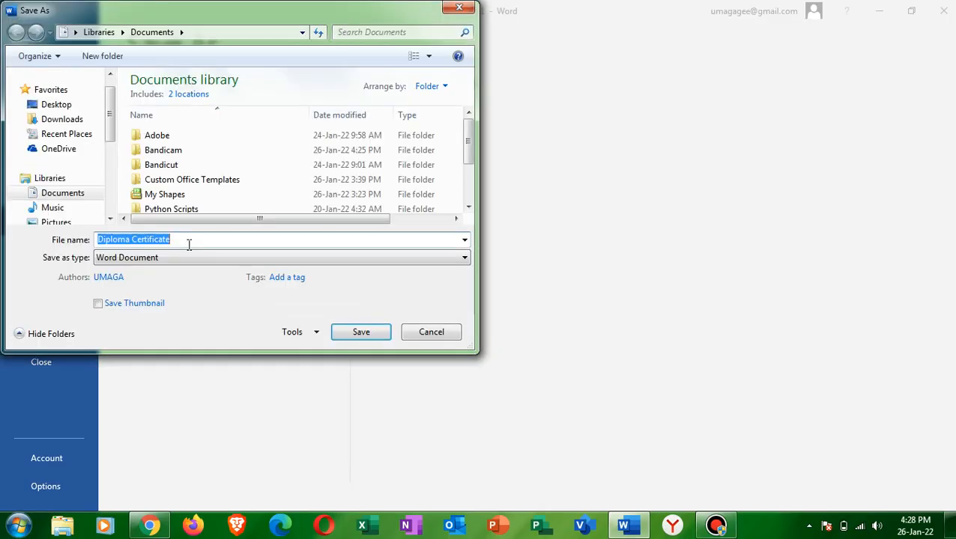
pyautogui.click(75, 104)
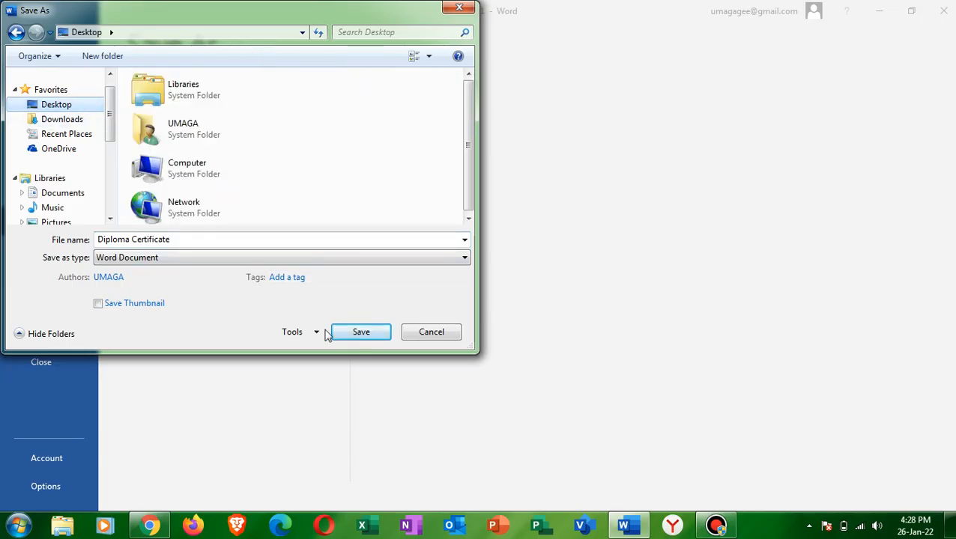
pyautogui.click(361, 334)
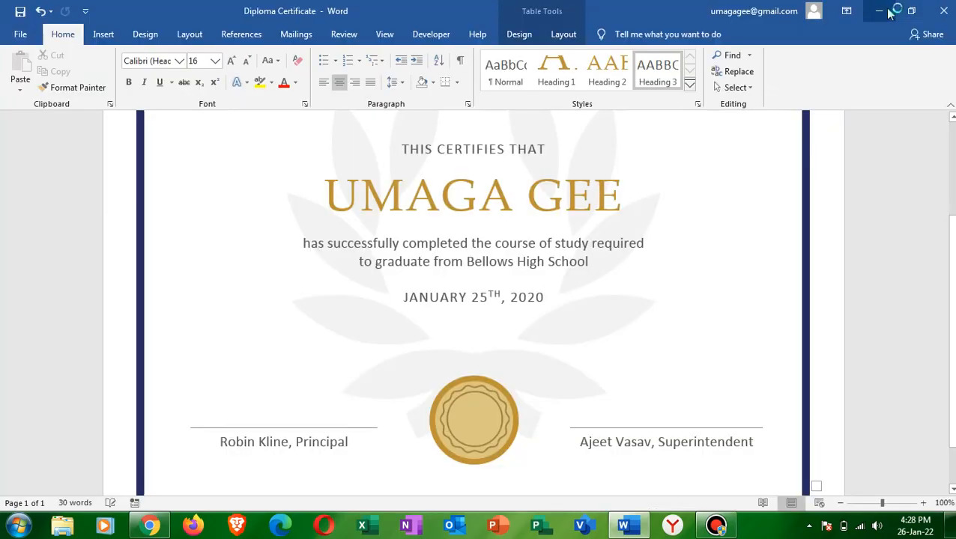
# - Check the desktop for the saved file, return to the certificate document and close it
pyautogui.click(880, 11)
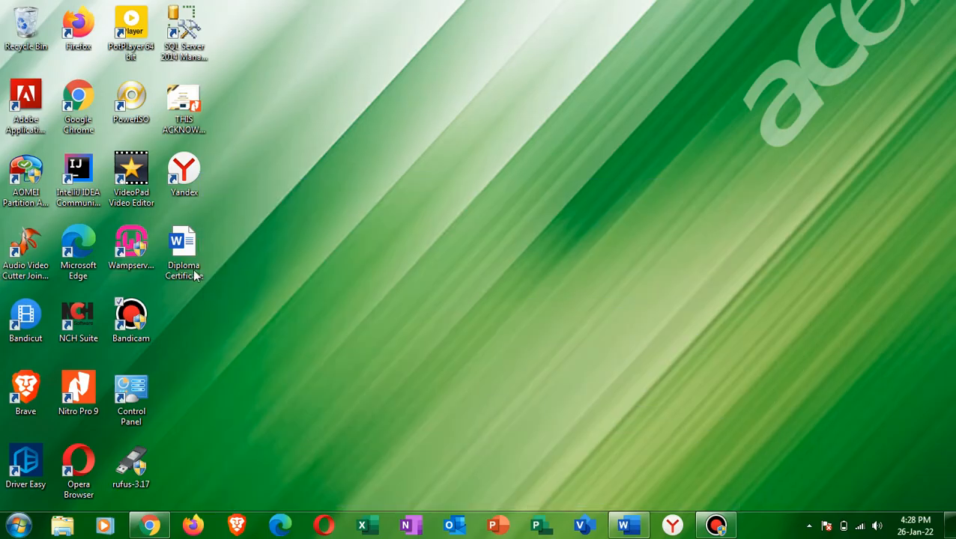
pyautogui.click(641, 531)
pyautogui.click(943, 11)
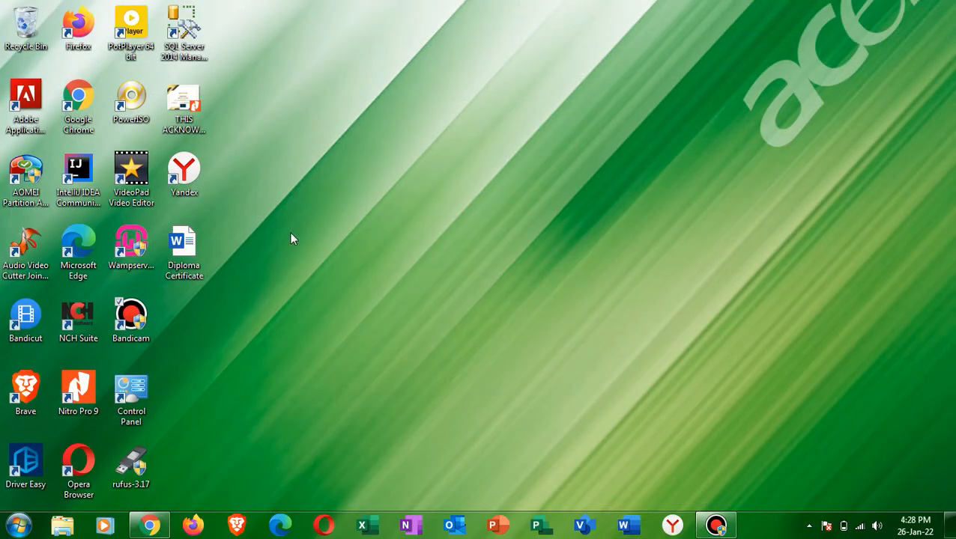
# - Reopen the Diploma Certificate file from the desktop and review the certificate from heading to signature lines
pyautogui.click(182, 263)
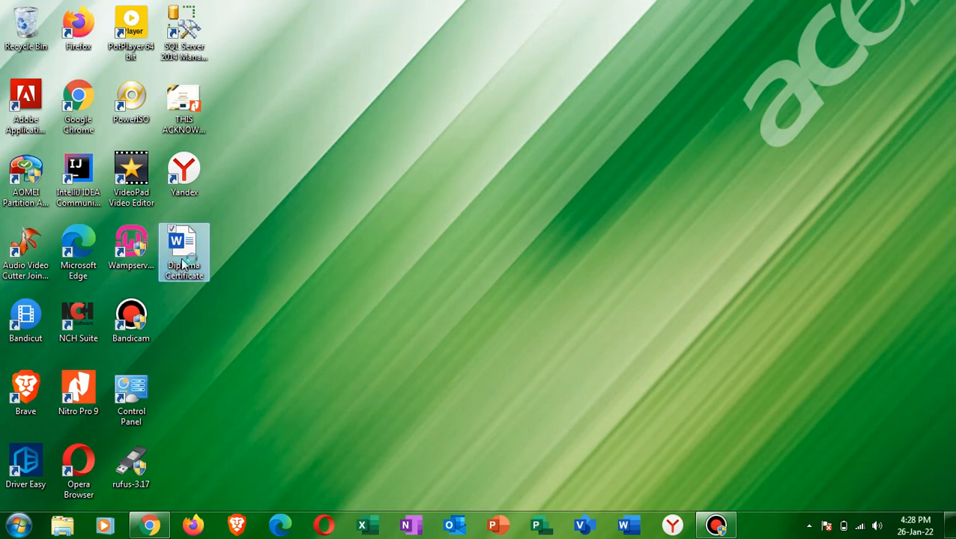
pyautogui.doubleClick(182, 264)
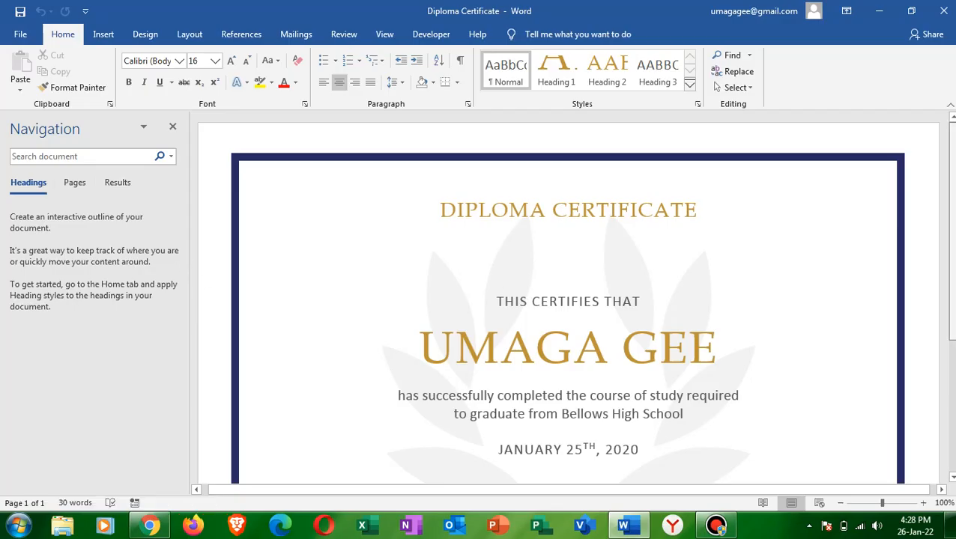
pyautogui.scroll(-3, 568, 296)
pyautogui.scroll(-2, 568, 296)
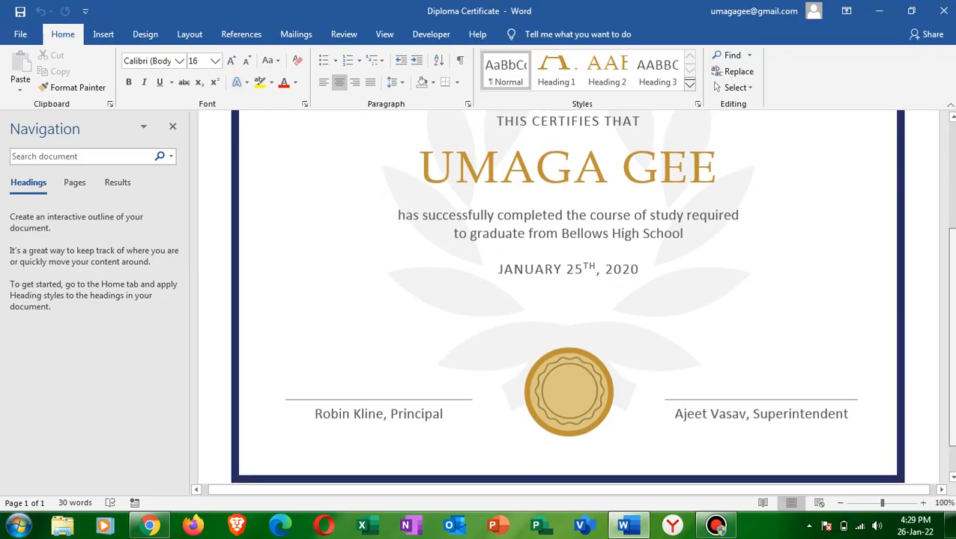
pyautogui.scroll(5, 567, 296)
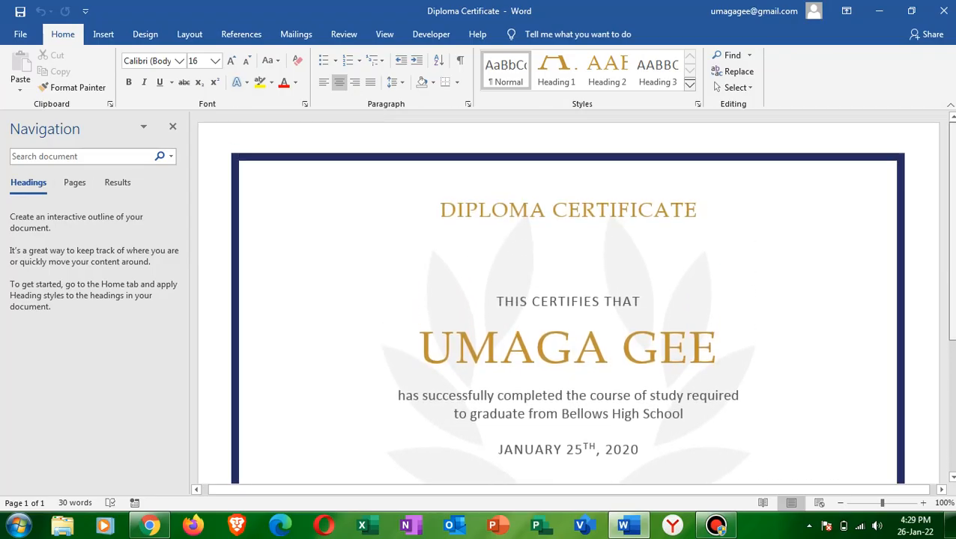